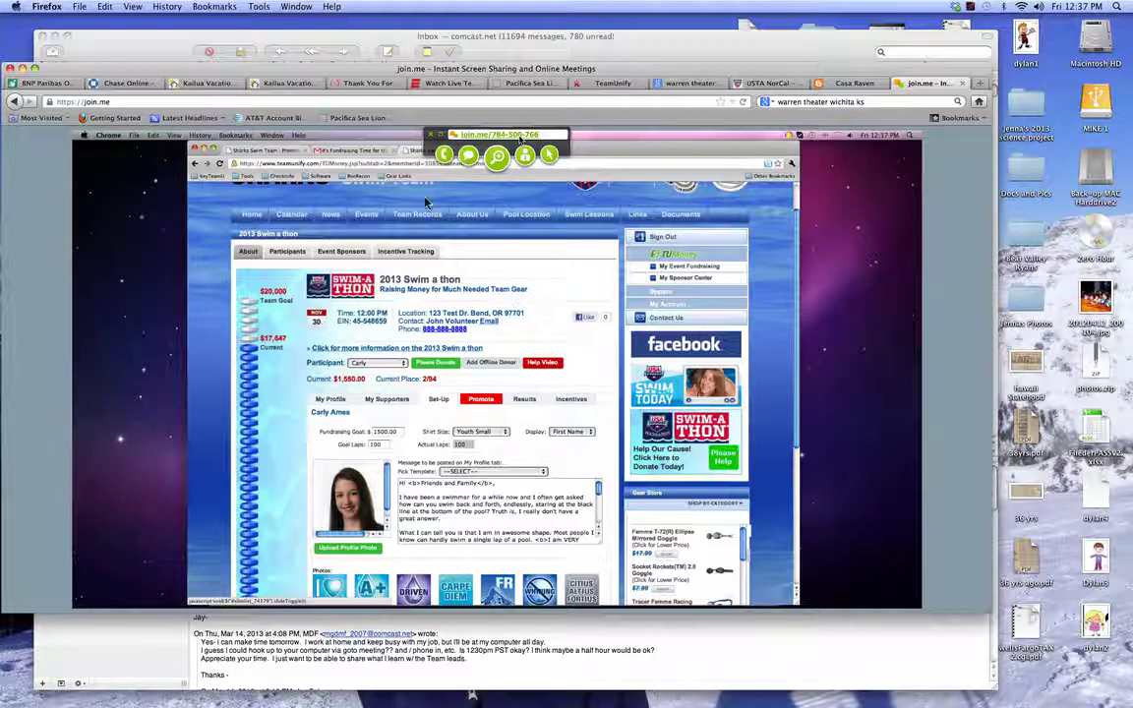
Step: Check the fundraising invitation email, return to the 2013 Swim a thon page, and review the participant's set-up details
click(351, 150)
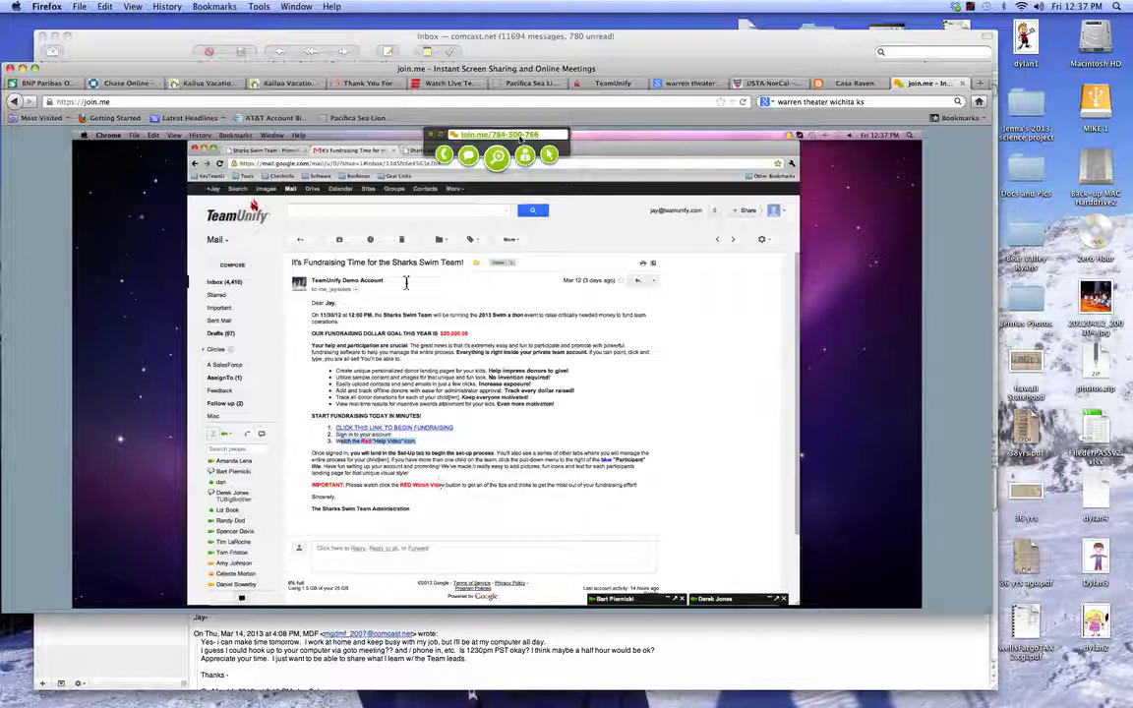
click(268, 149)
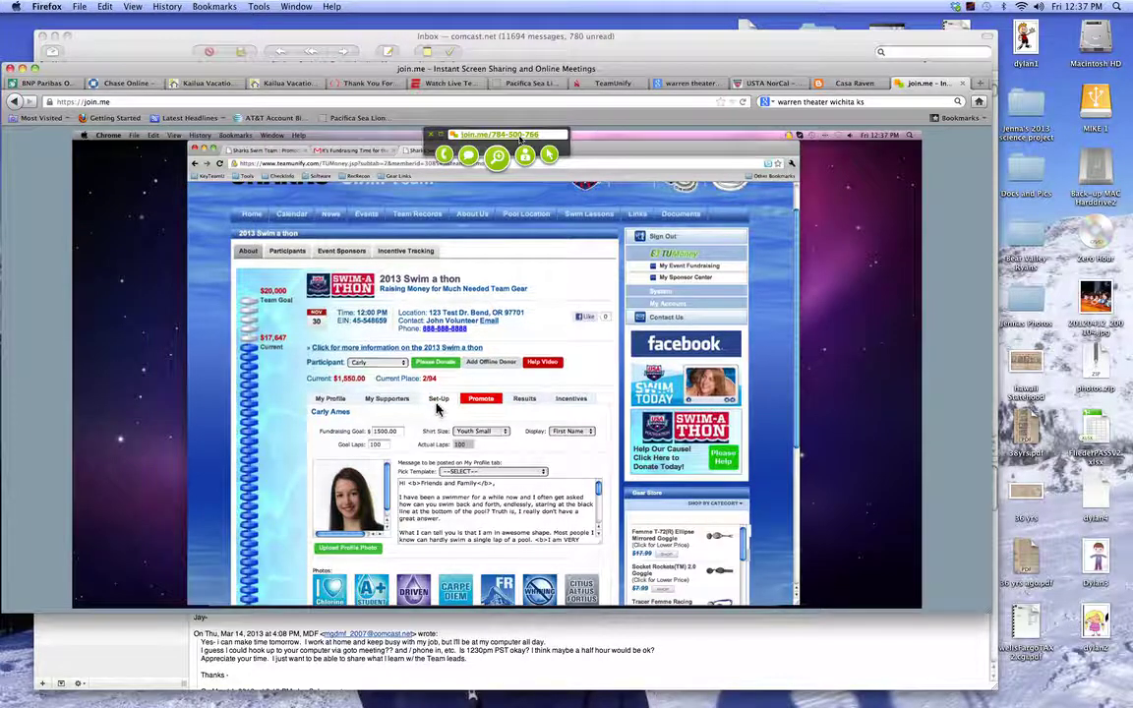
scroll(437, 409, down, 2)
scroll(438, 409, down, 3)
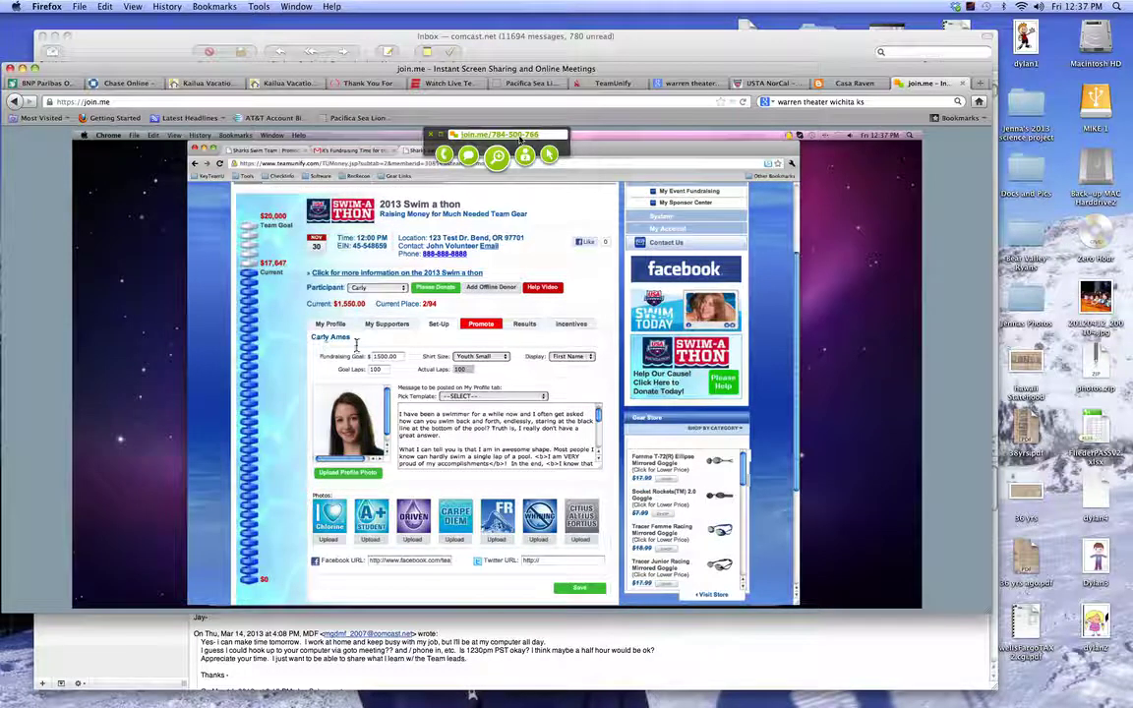
scroll(441, 404, up, 3)
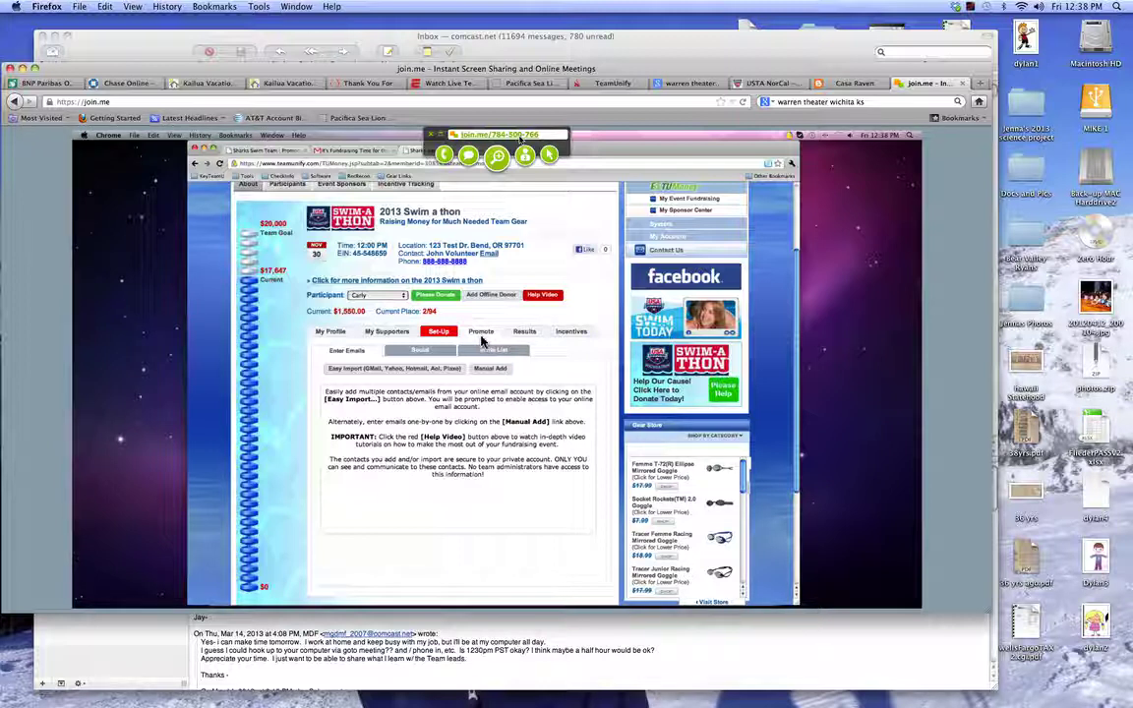
Step: Open the Facebook sharing login from the Social promotion options and close it without signing in
click(419, 354)
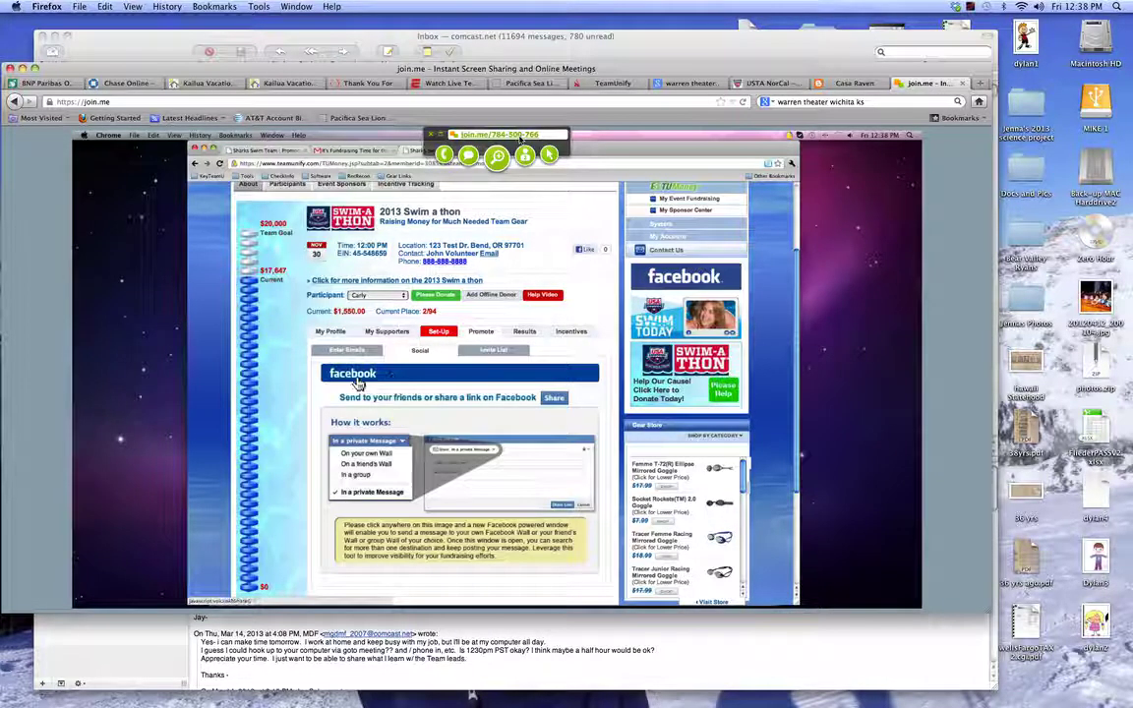
click(357, 384)
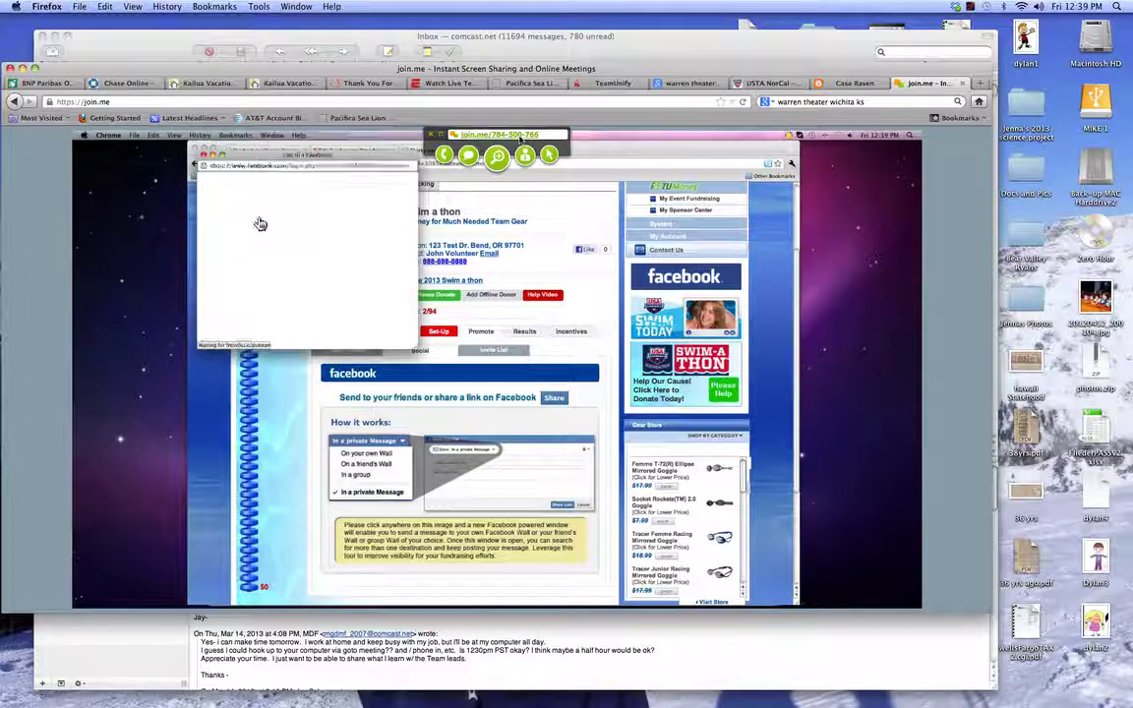
click(276, 225)
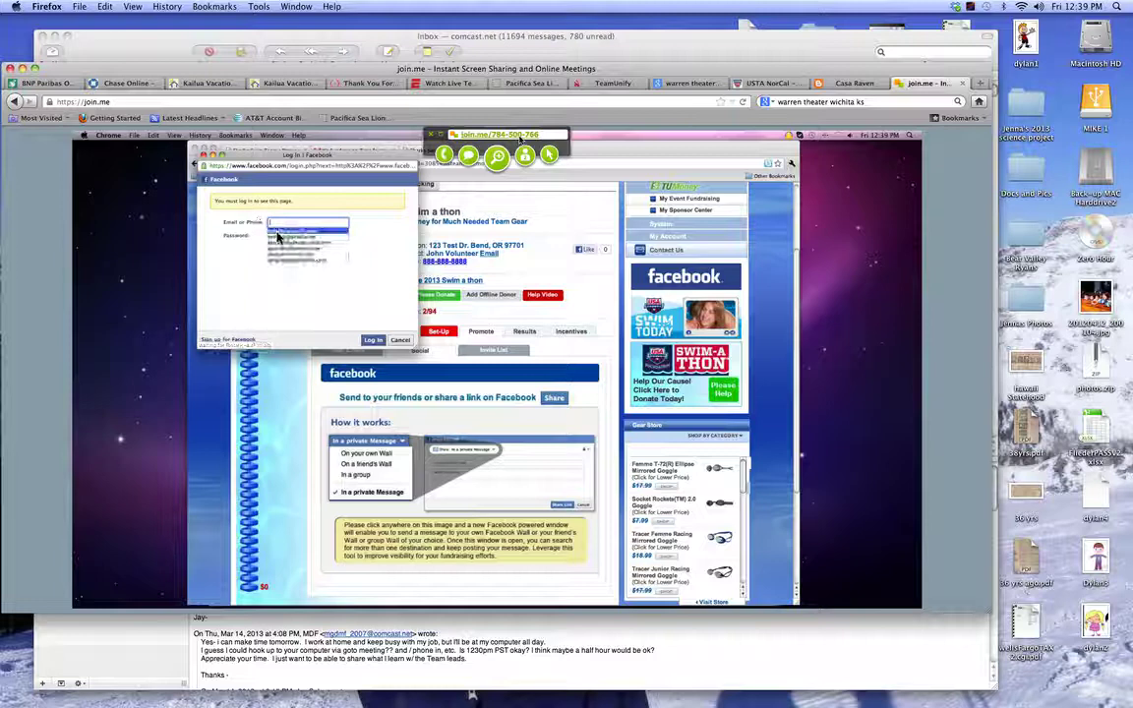
click(389, 232)
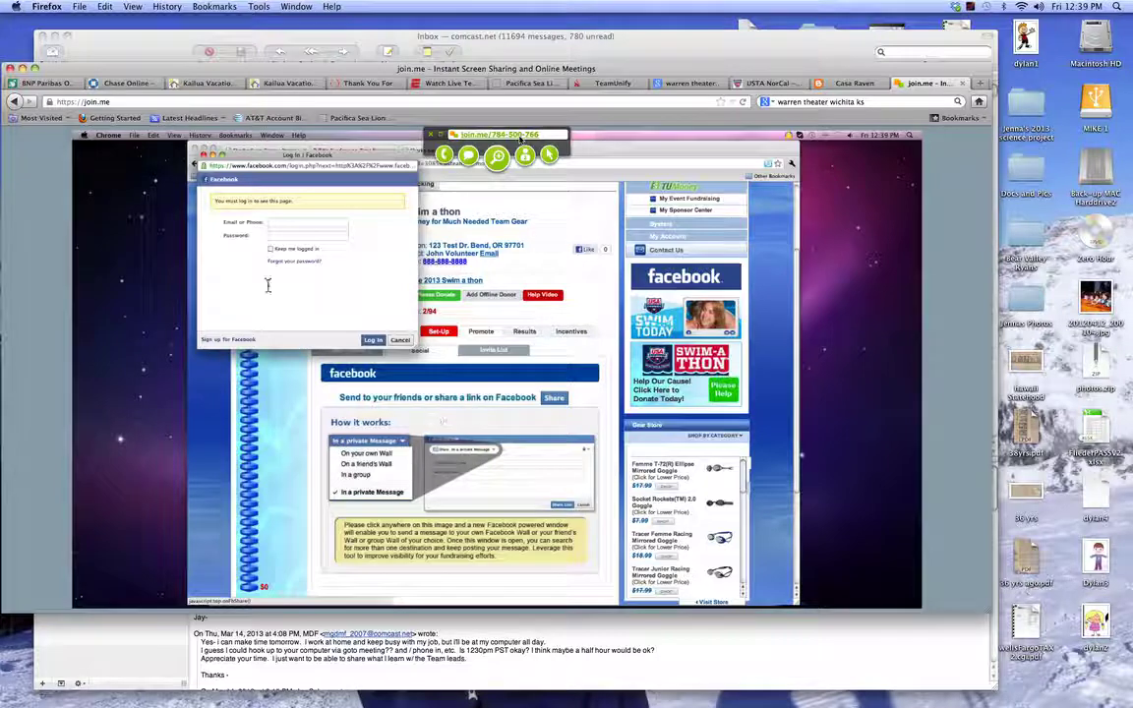
click(202, 154)
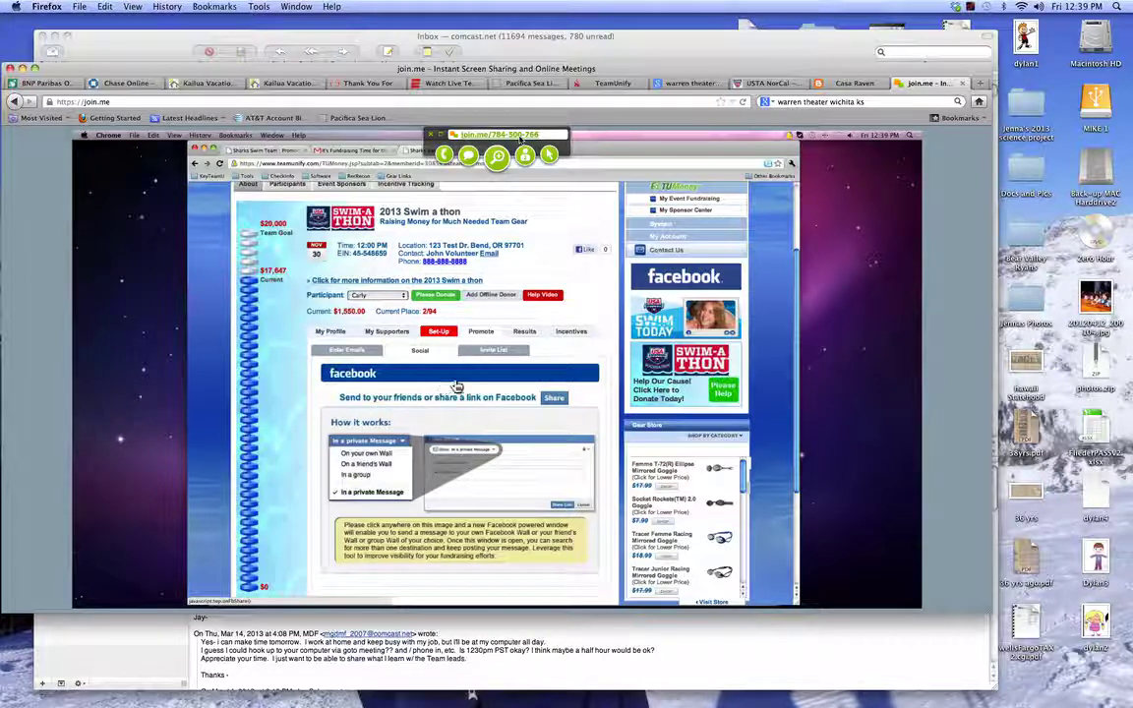
Step: Use Easy Import to load the Gmail address book, granting teamunify.com access to Google Contacts
click(344, 355)
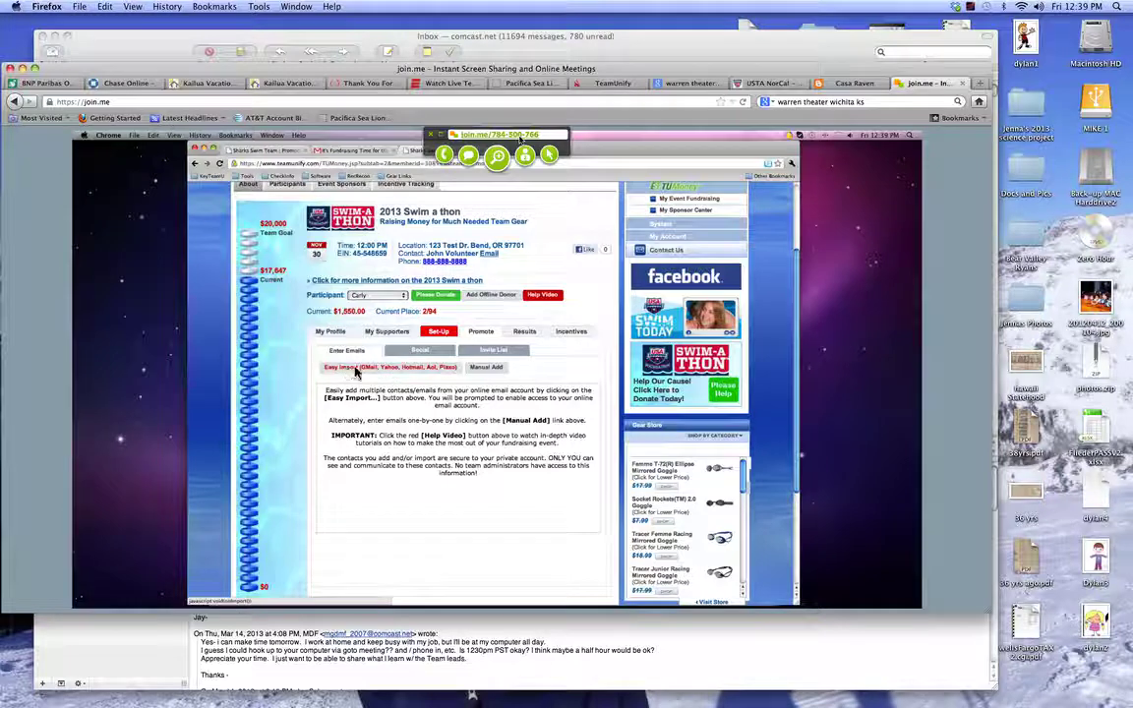
click(356, 369)
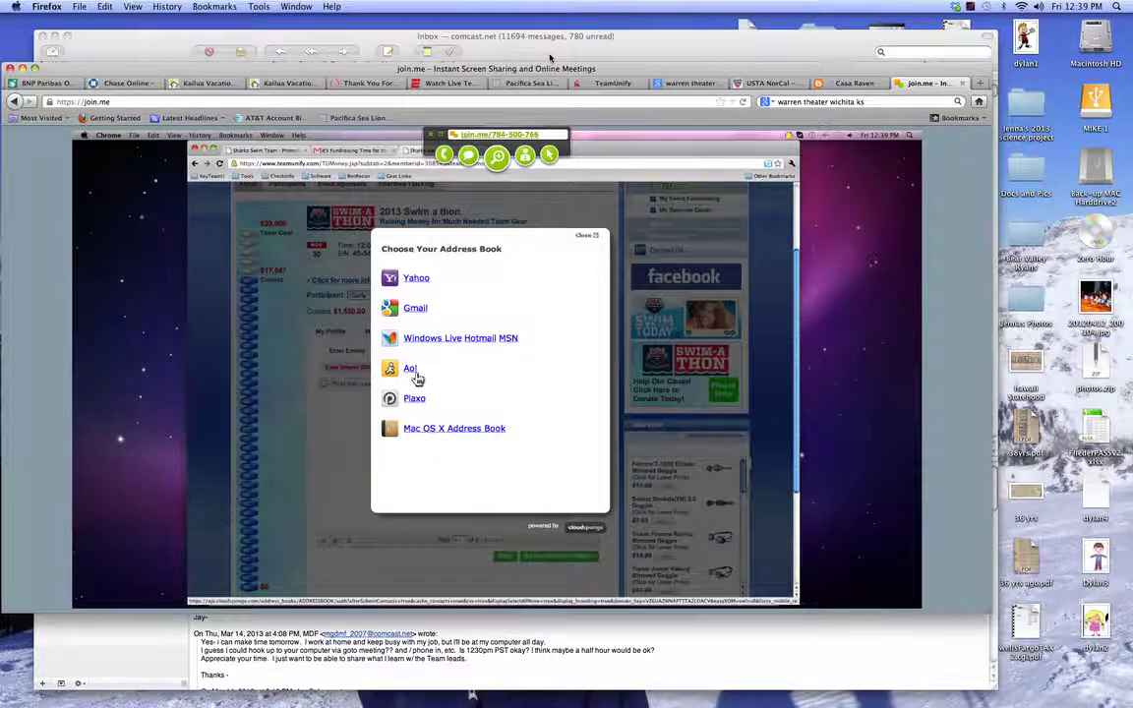
click(414, 309)
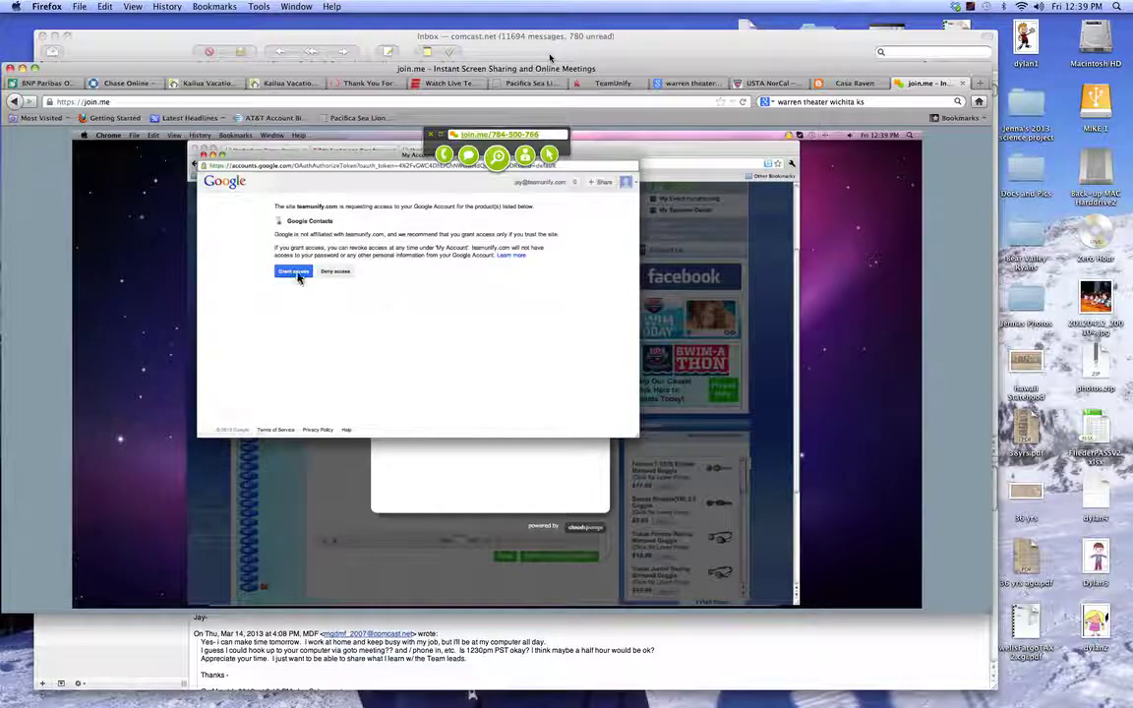
click(289, 277)
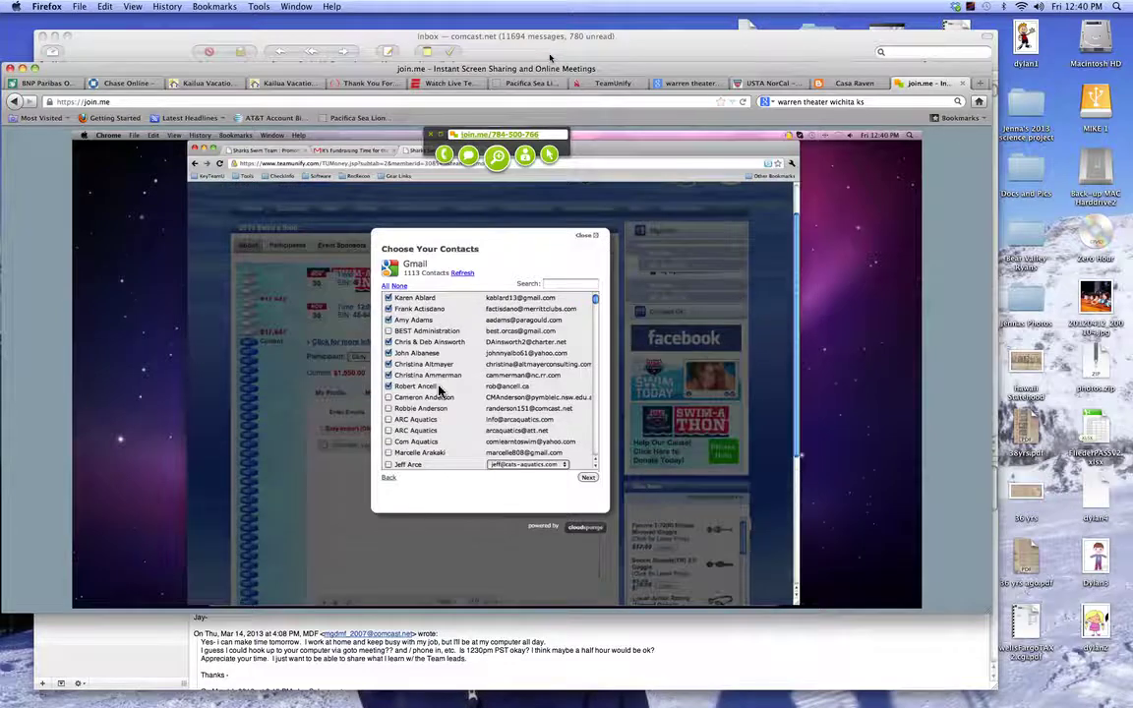
double_click(425, 265)
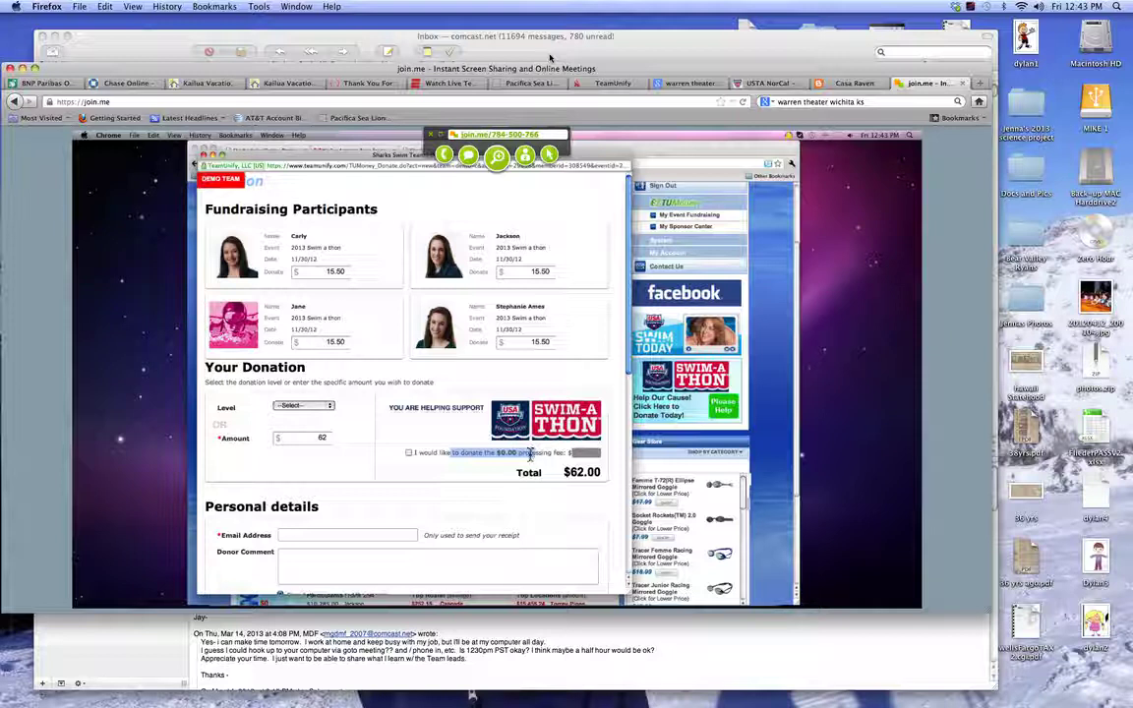
Step: Try the processing fee option on the donation form and inspect the available donation levels, leaving both unselected
click(409, 454)
click(409, 454)
scroll(600, 479, down, 2)
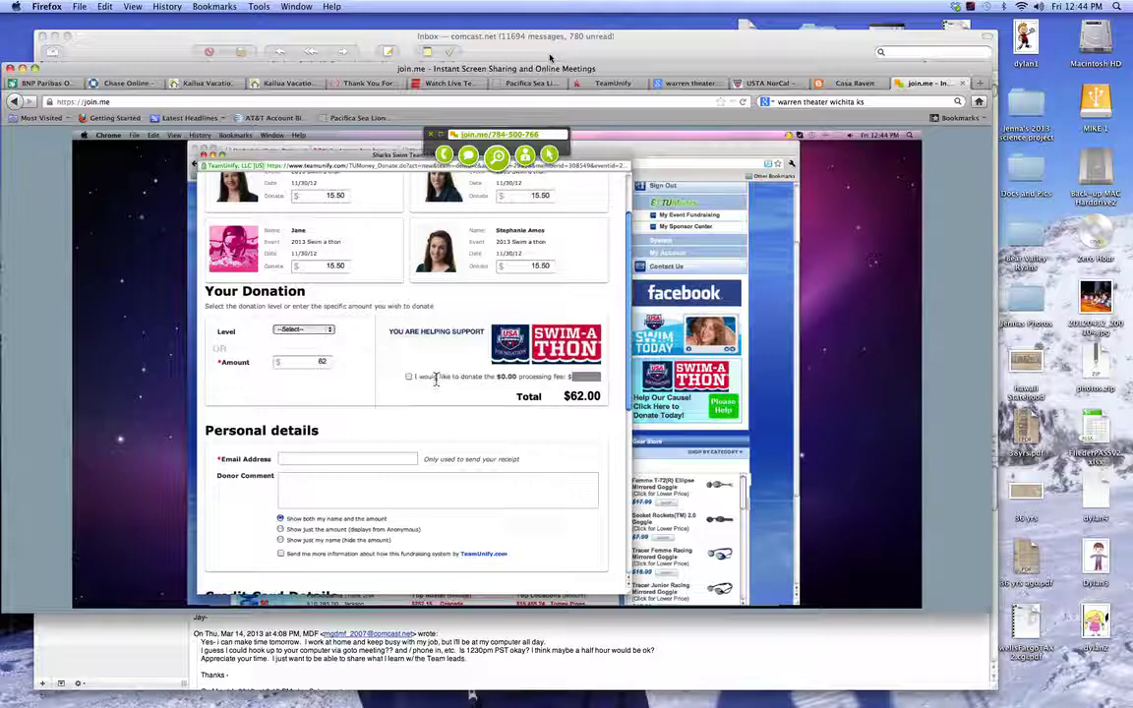
drag(436, 379, 554, 379)
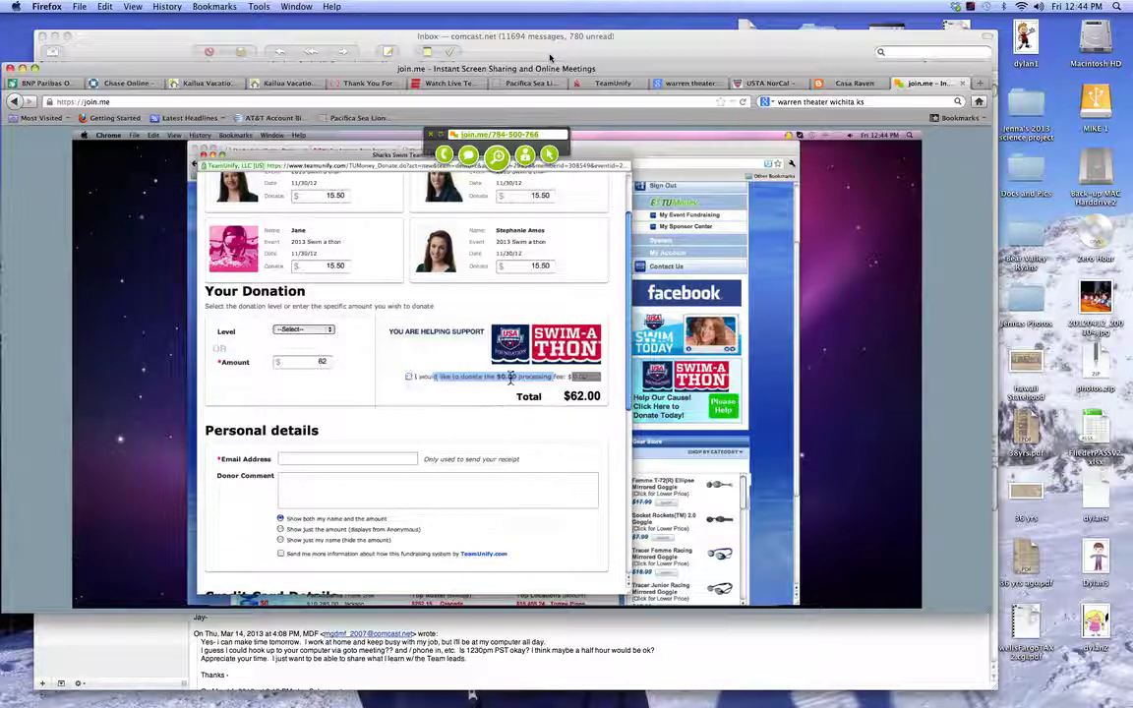
click(305, 331)
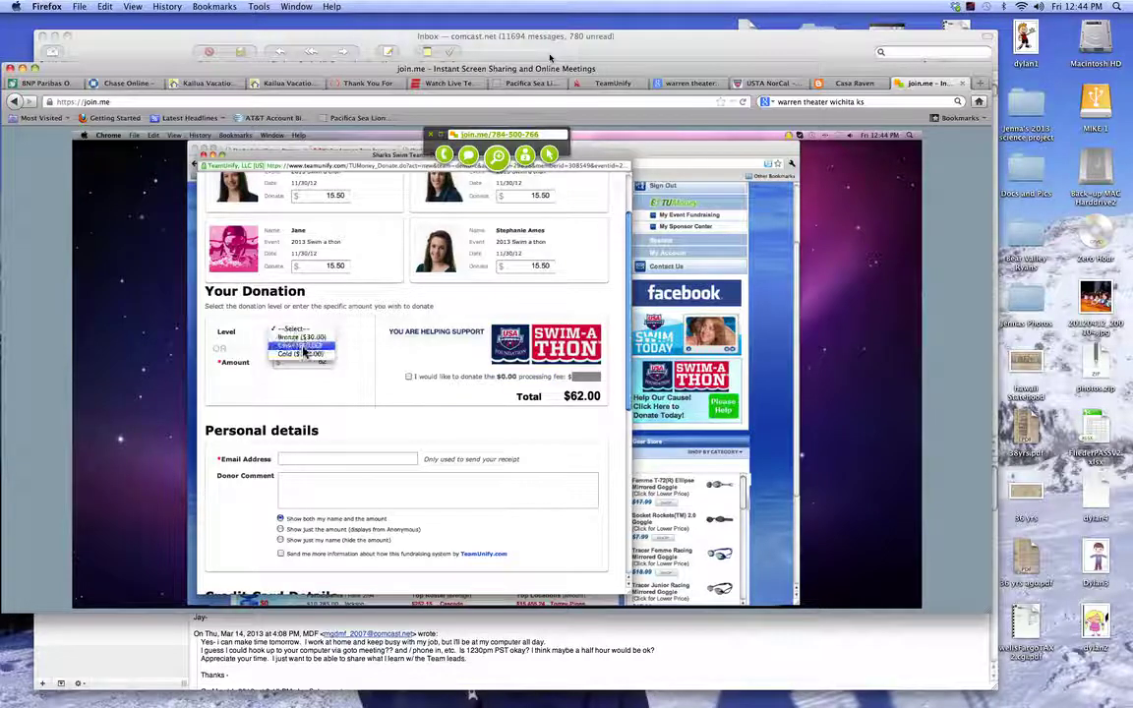
click(421, 350)
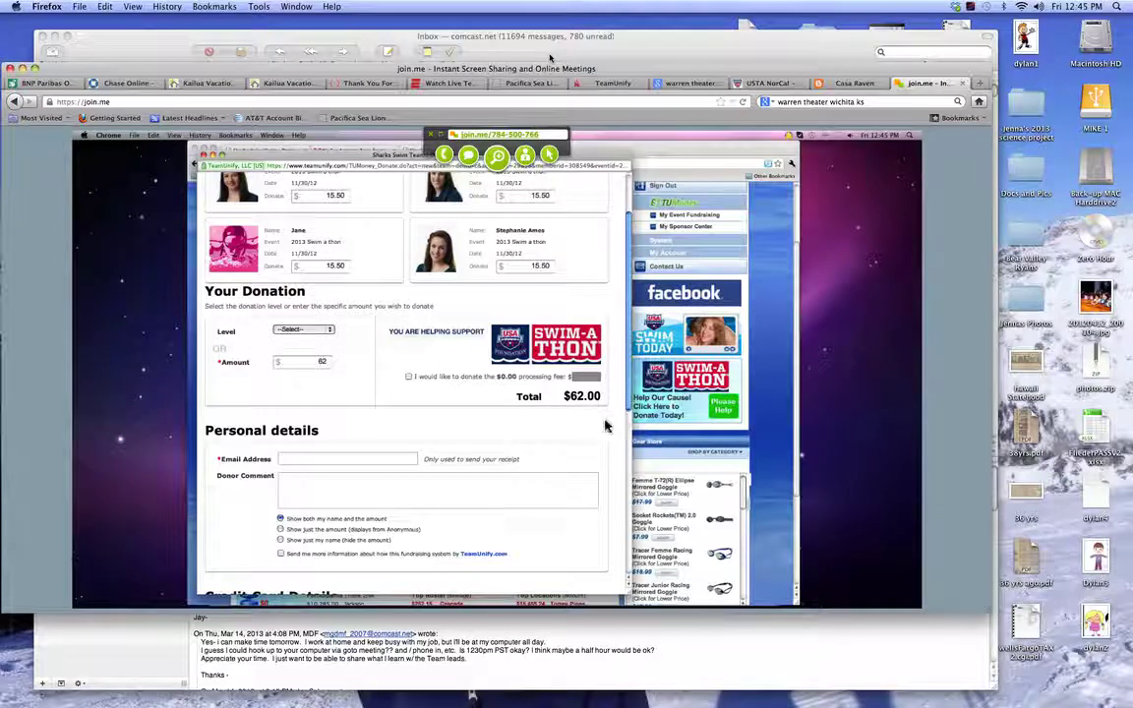
Step: Review the donation form's participants, donation amount, personal details, credit card, and billing address sections
scroll(606, 427, down, 2)
scroll(606, 427, down, 2)
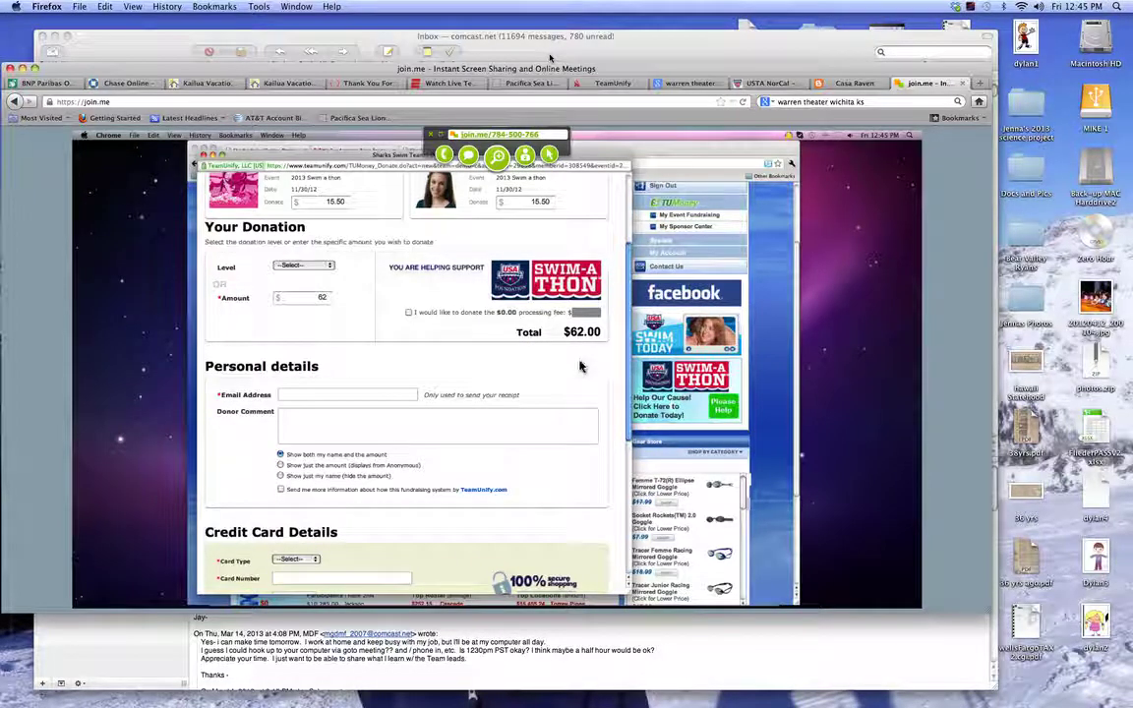
scroll(579, 368, down, 1)
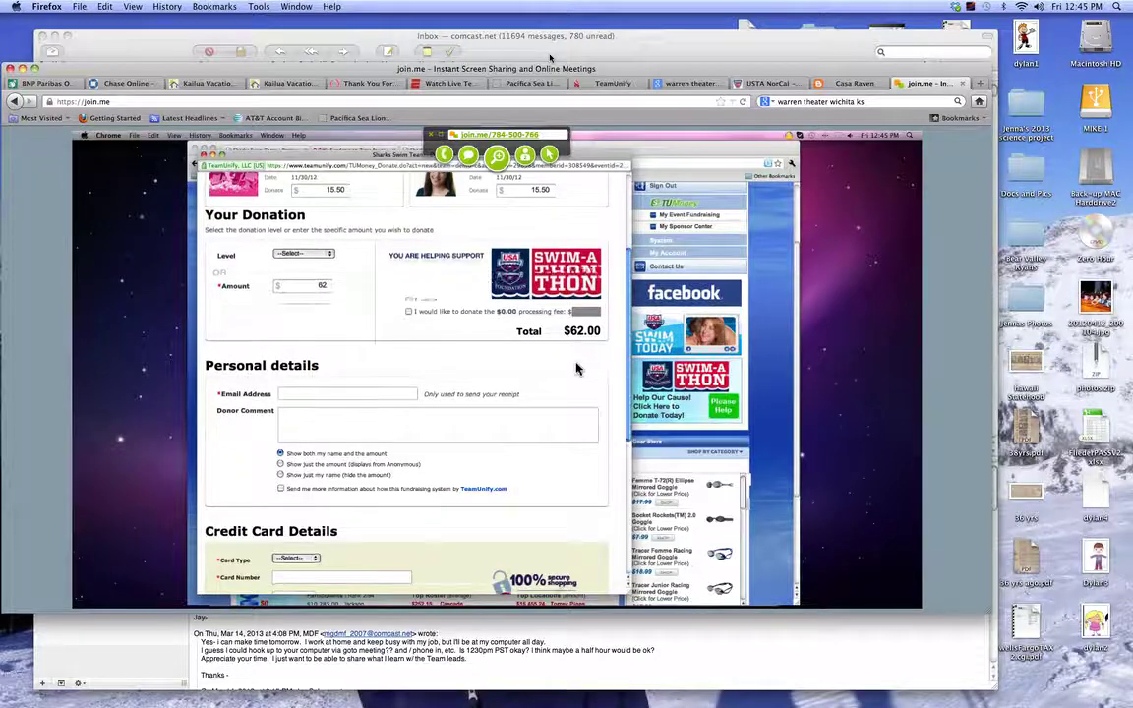
scroll(576, 369, down, 3)
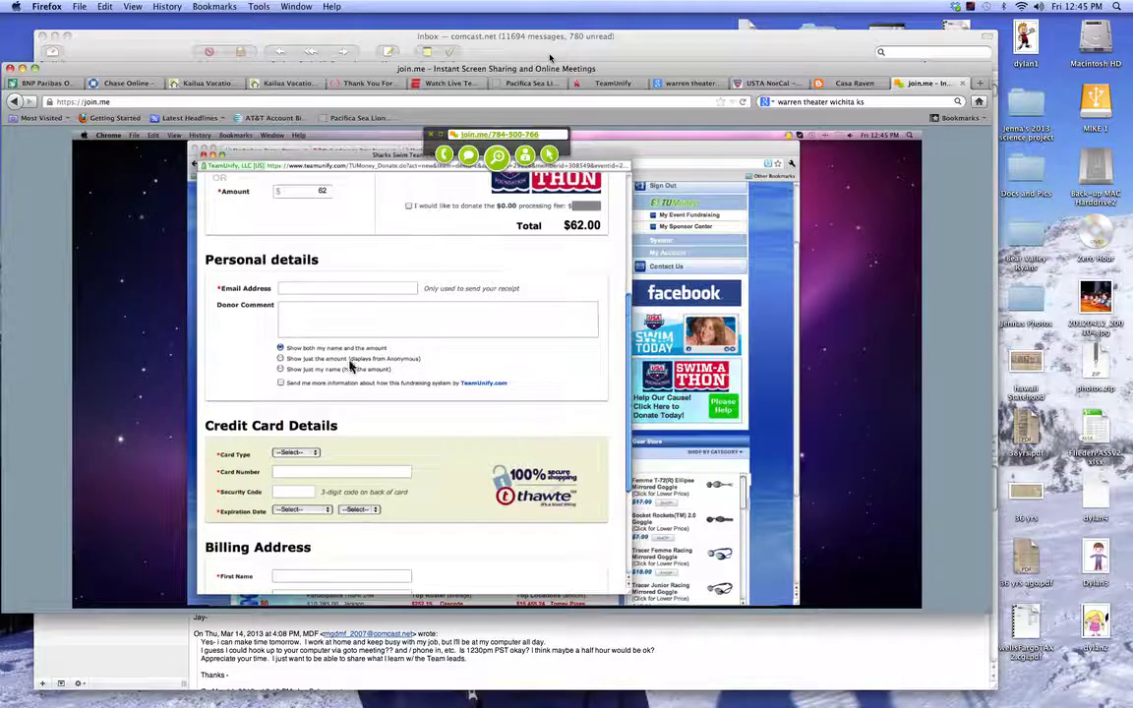
scroll(349, 365, down, 1)
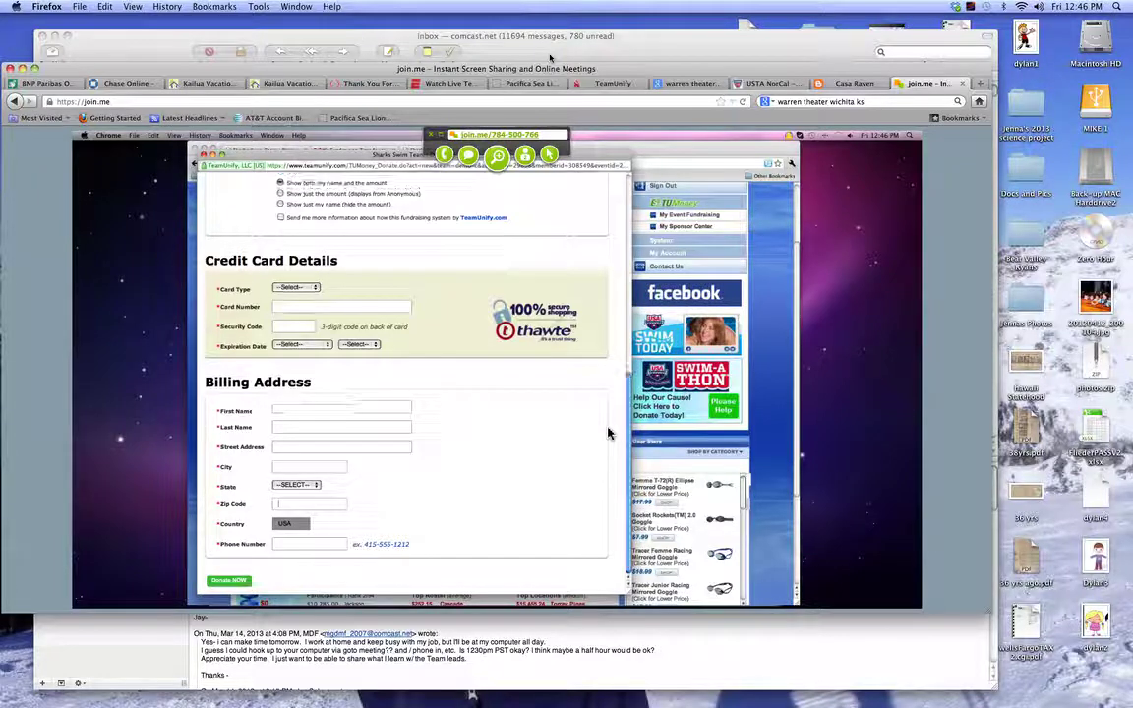
scroll(608, 433, up, 3)
scroll(608, 433, up, 6)
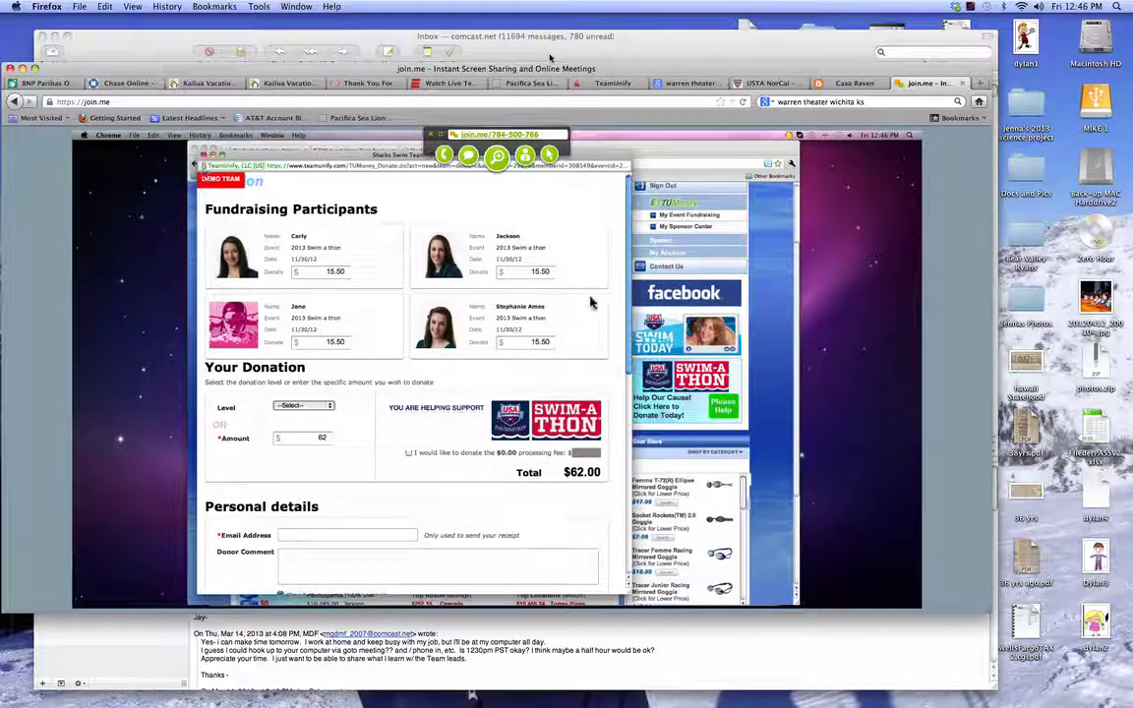
scroll(602, 328, down, 1)
scroll(602, 328, down, 6)
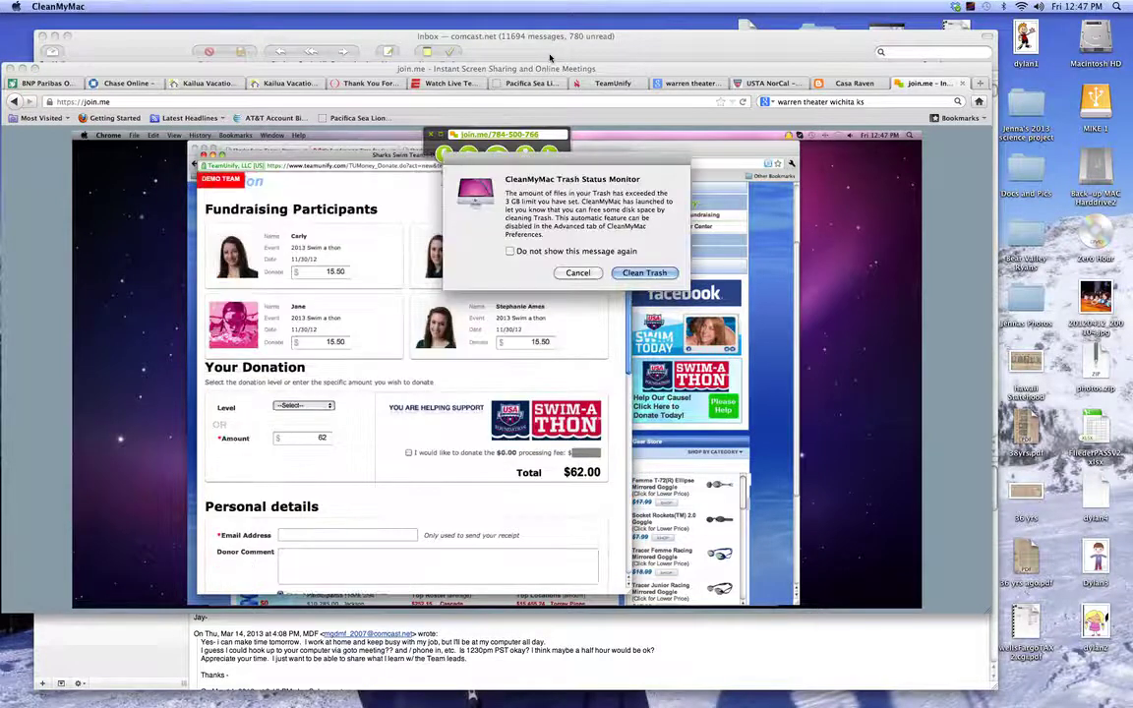
Step: Dismiss the CleanMyMac trash notice without cleaning the trash
click(576, 273)
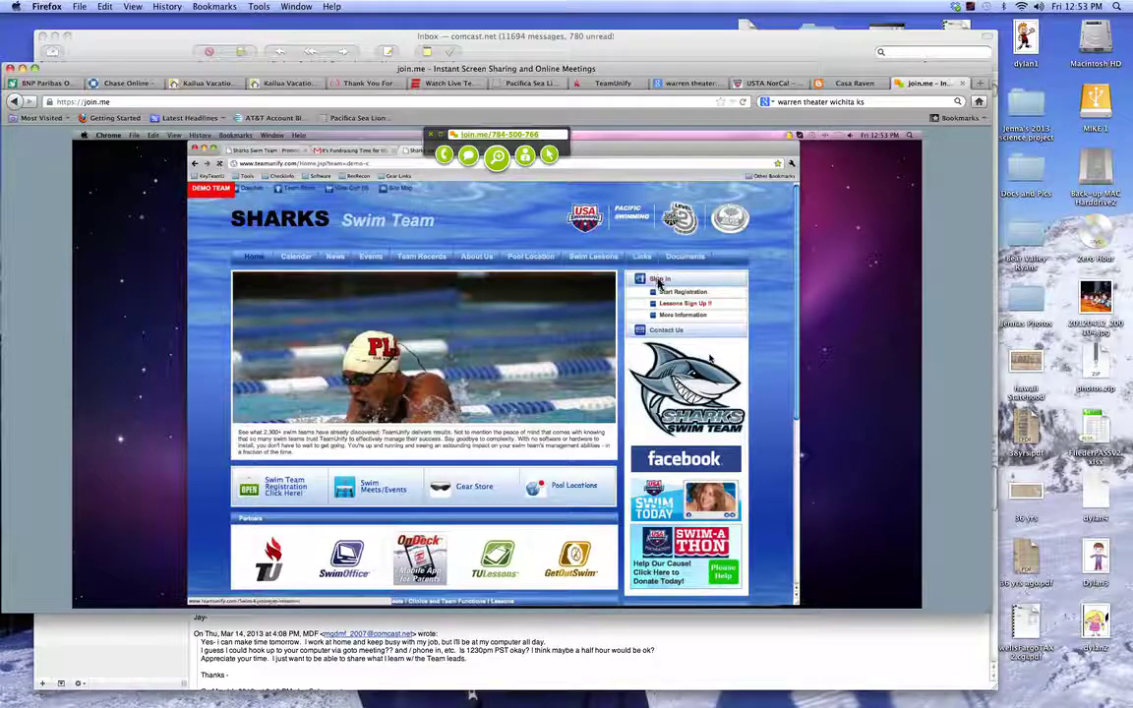
Step: Sign in to the Sharks Swim Team site with the prefilled account email and password
click(659, 280)
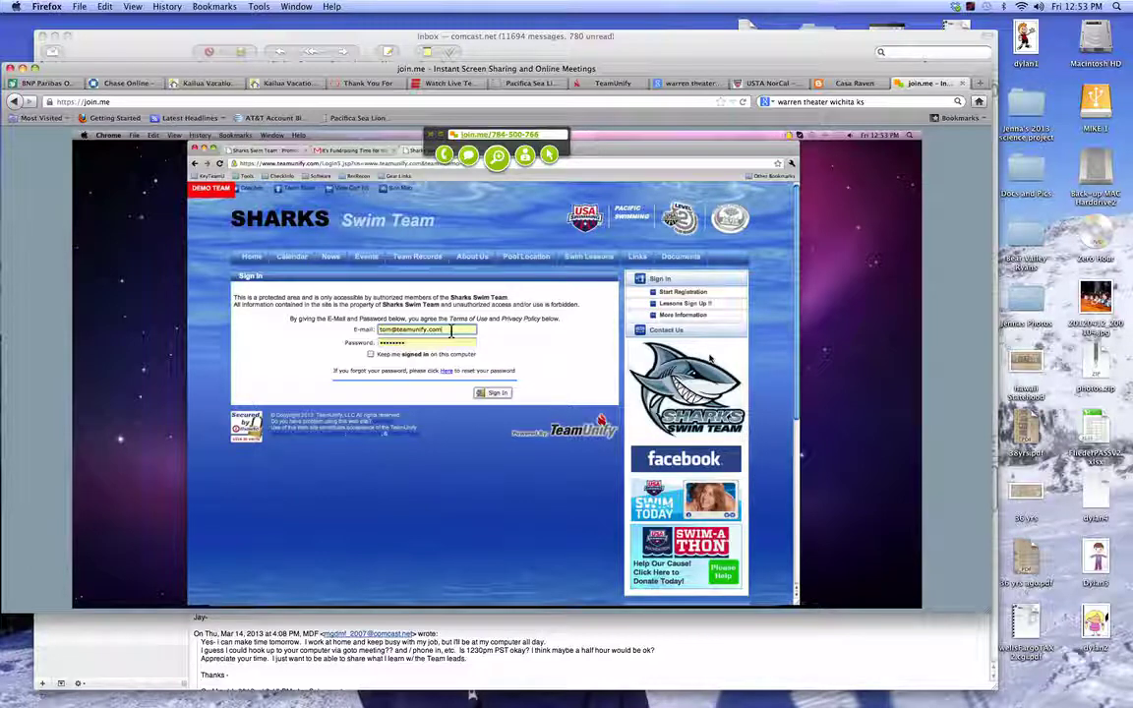
drag(452, 331, 374, 333)
click(426, 345)
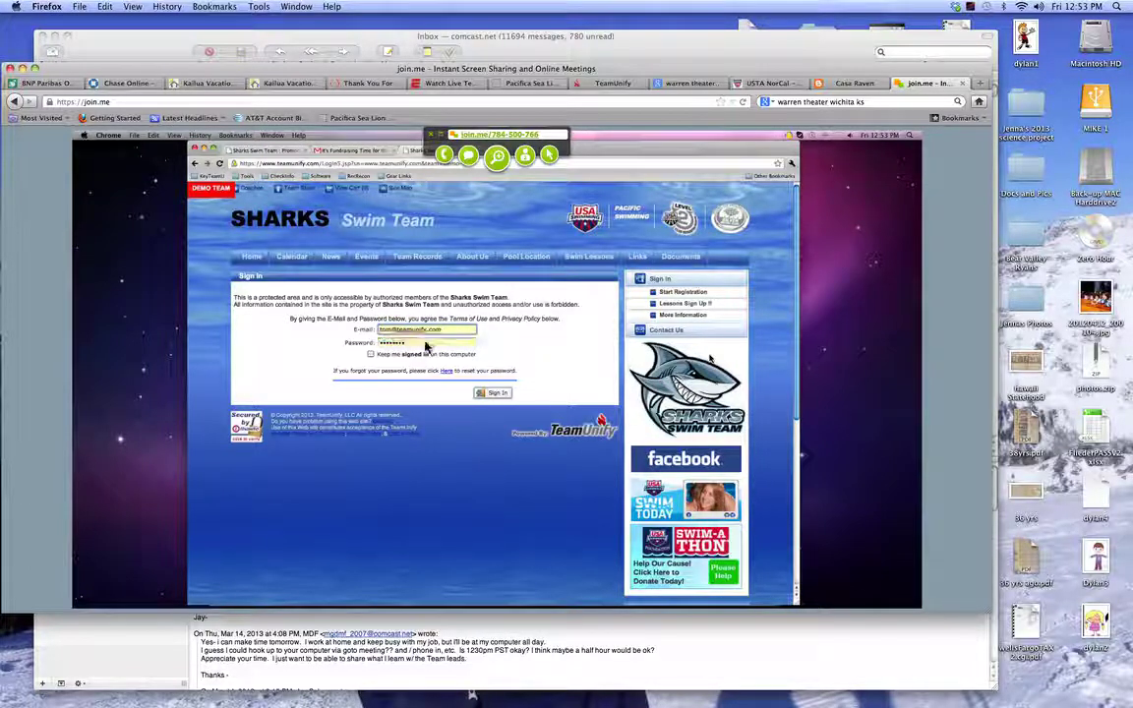
click(497, 393)
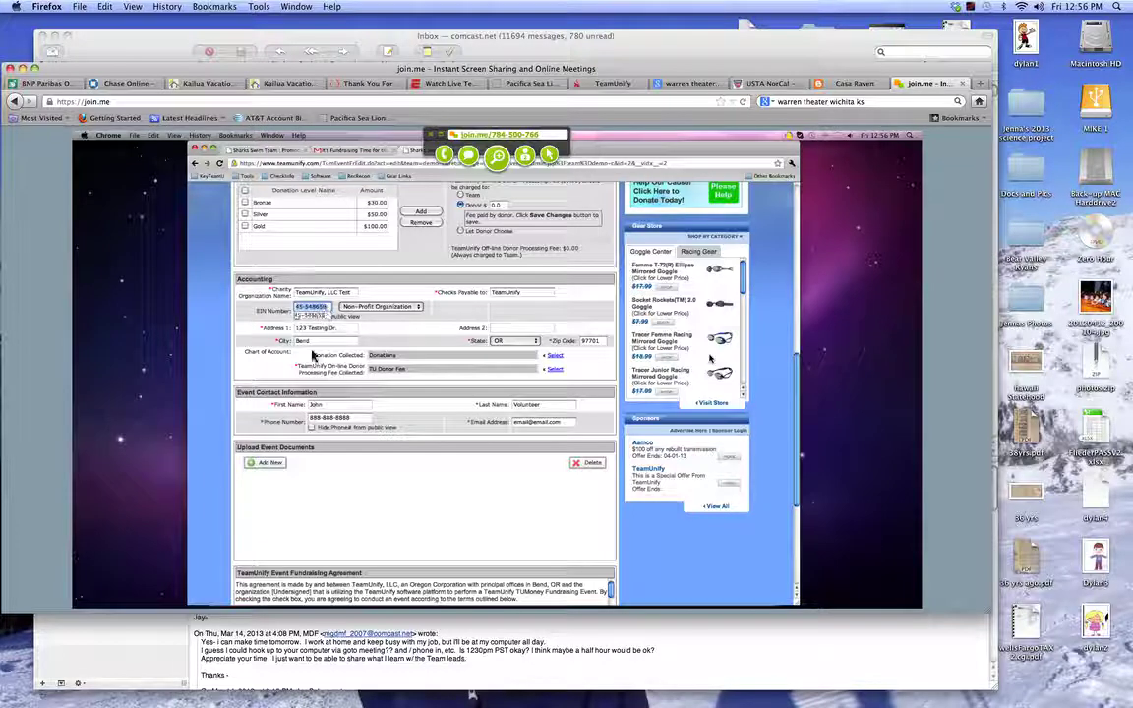
Step: Inspect the event's EIN field, accounting settings, contact information, document uploads, and fundraising agreement
click(324, 311)
click(333, 314)
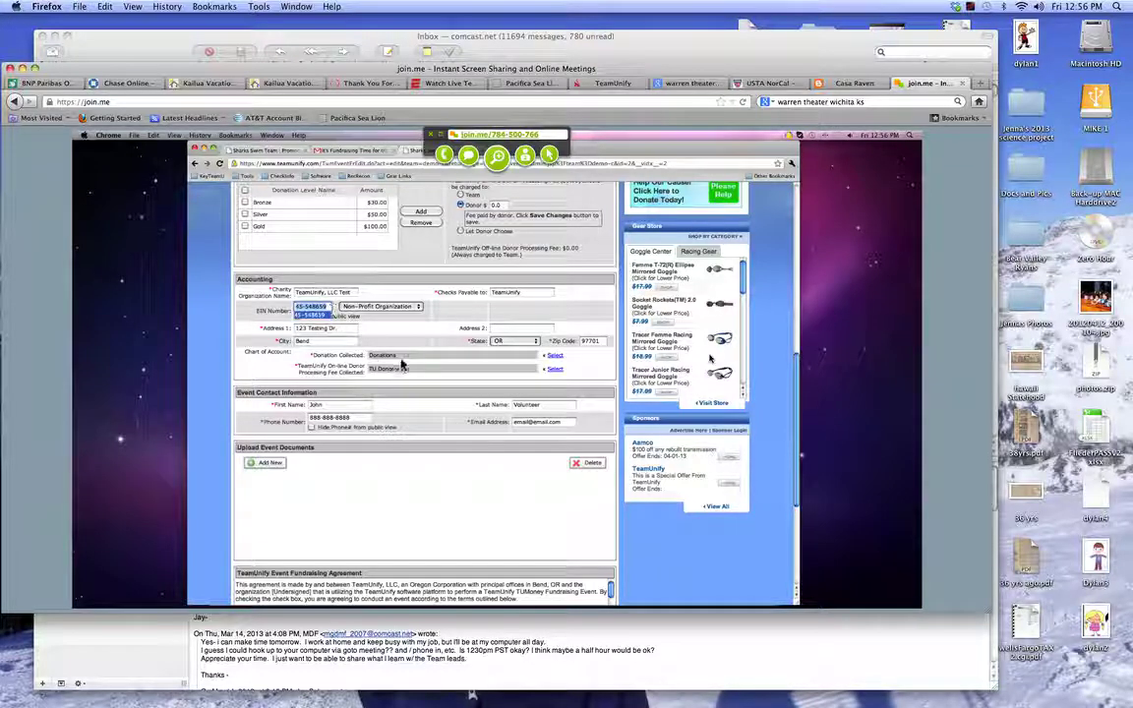
scroll(401, 365, down, 1)
scroll(401, 365, down, 2)
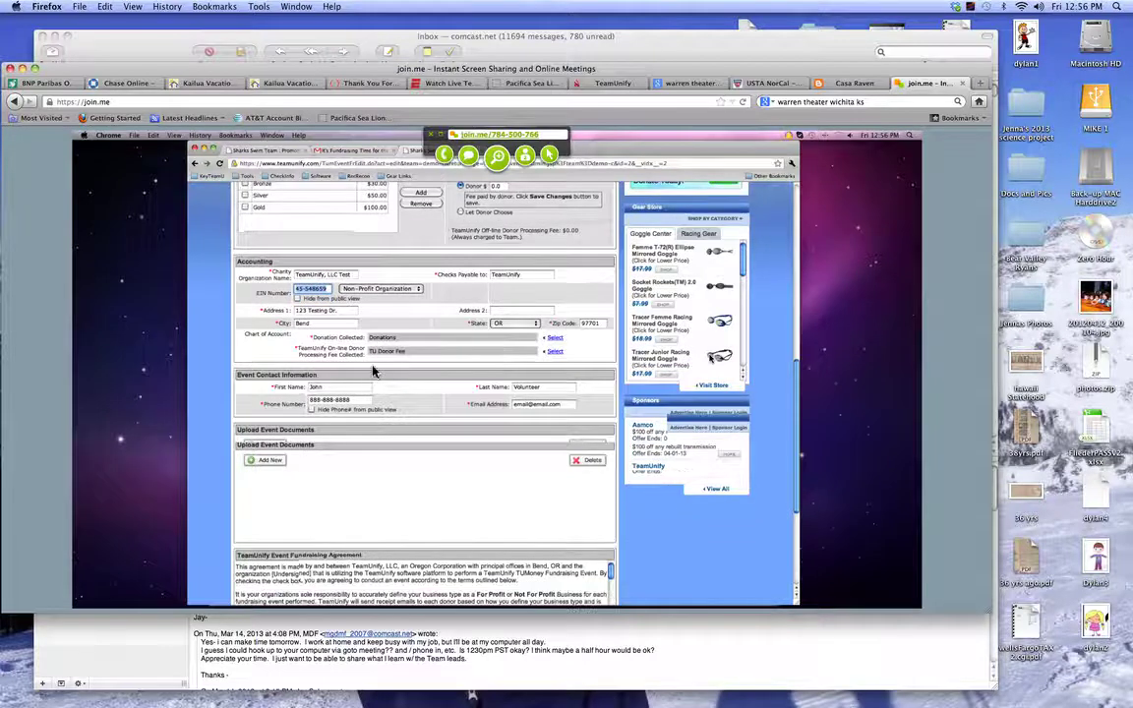
scroll(375, 384, down, 4)
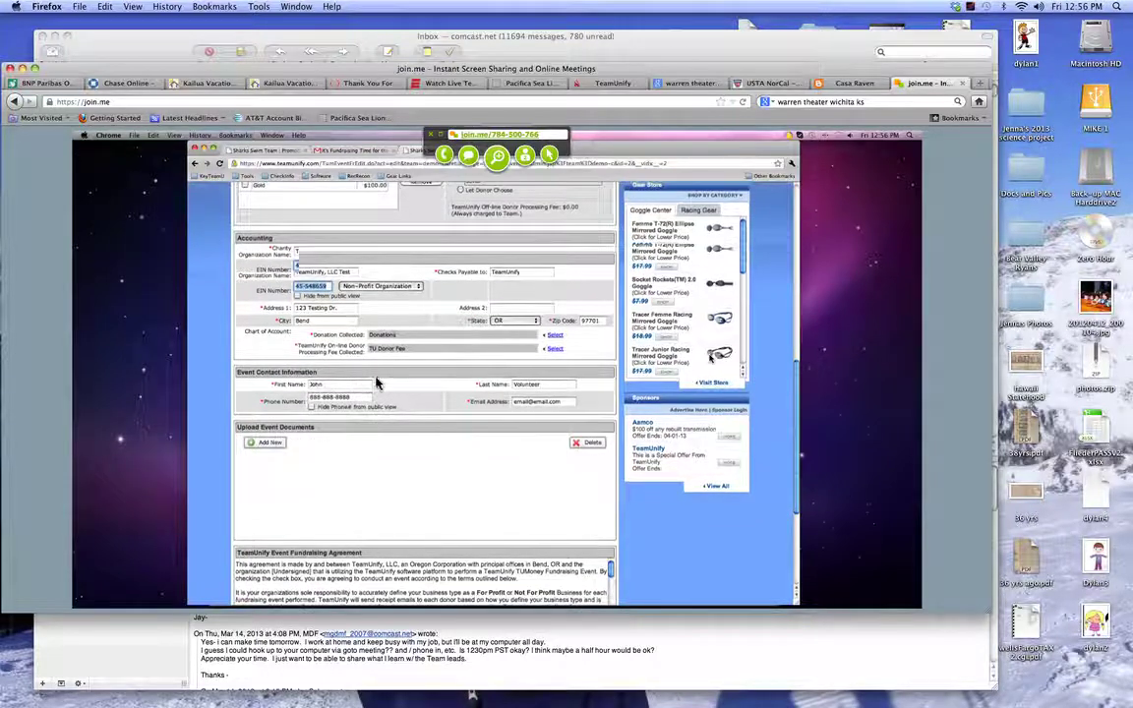
scroll(375, 383, down, 5)
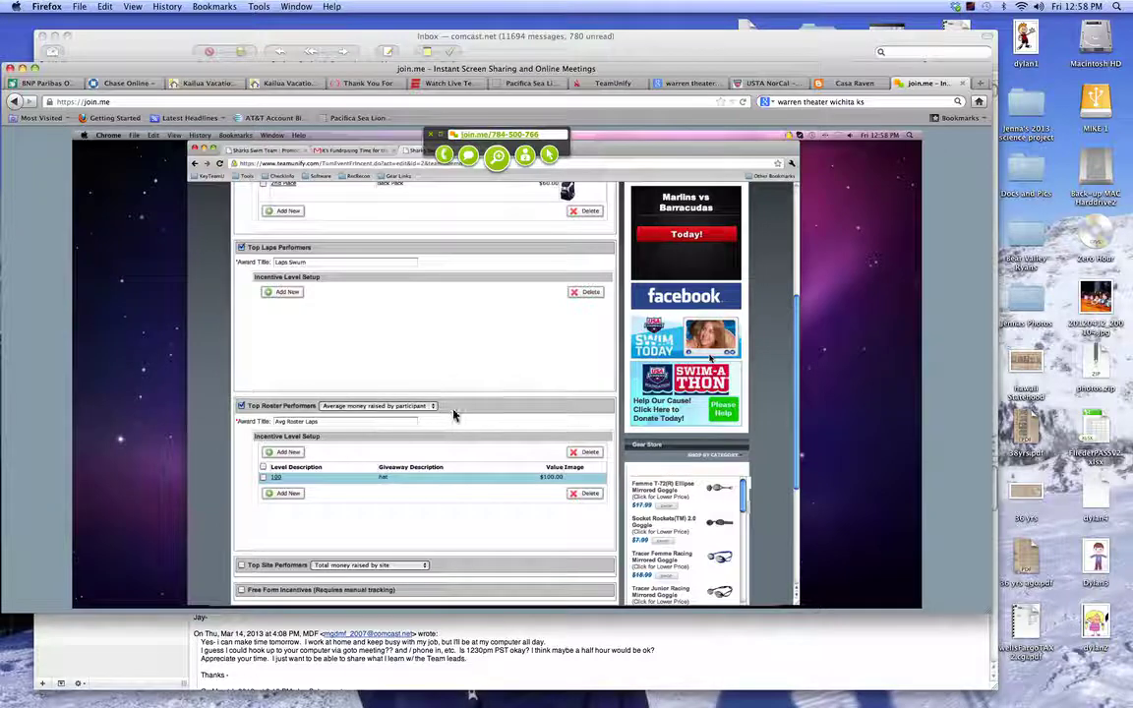
Step: Review the event's incentive settings for top laps, roster, site, and free-form awards, plus the USA Swimming Foundation giveaways
scroll(454, 414, down, 1)
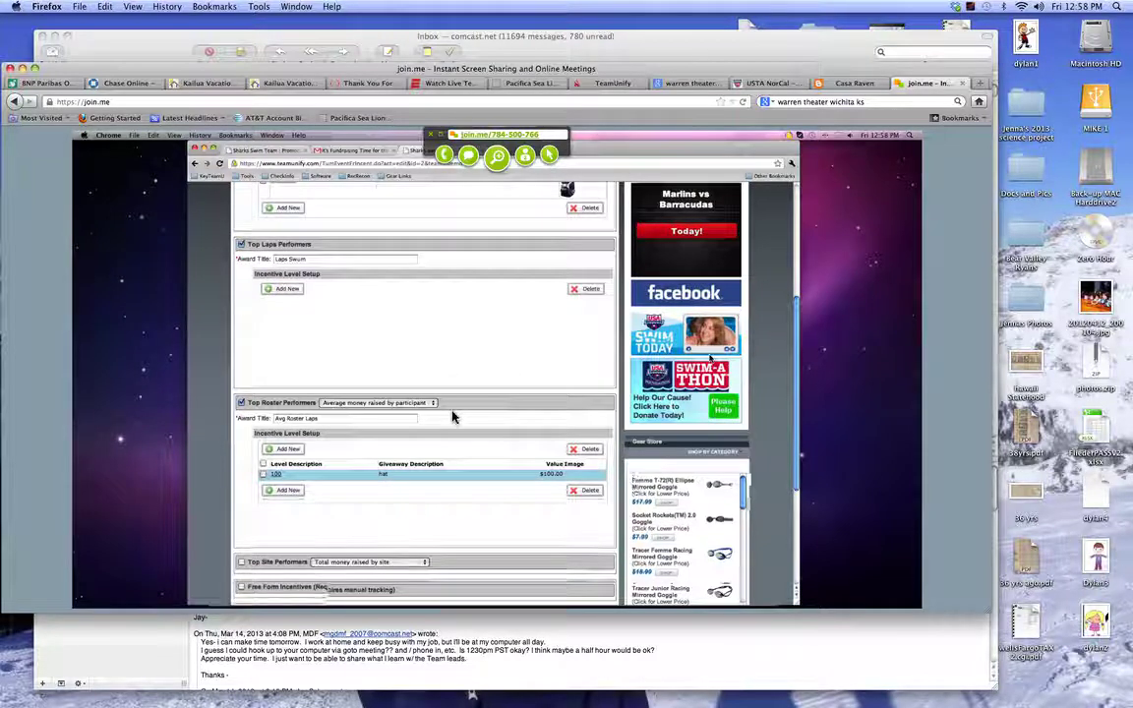
scroll(453, 415, down, 2)
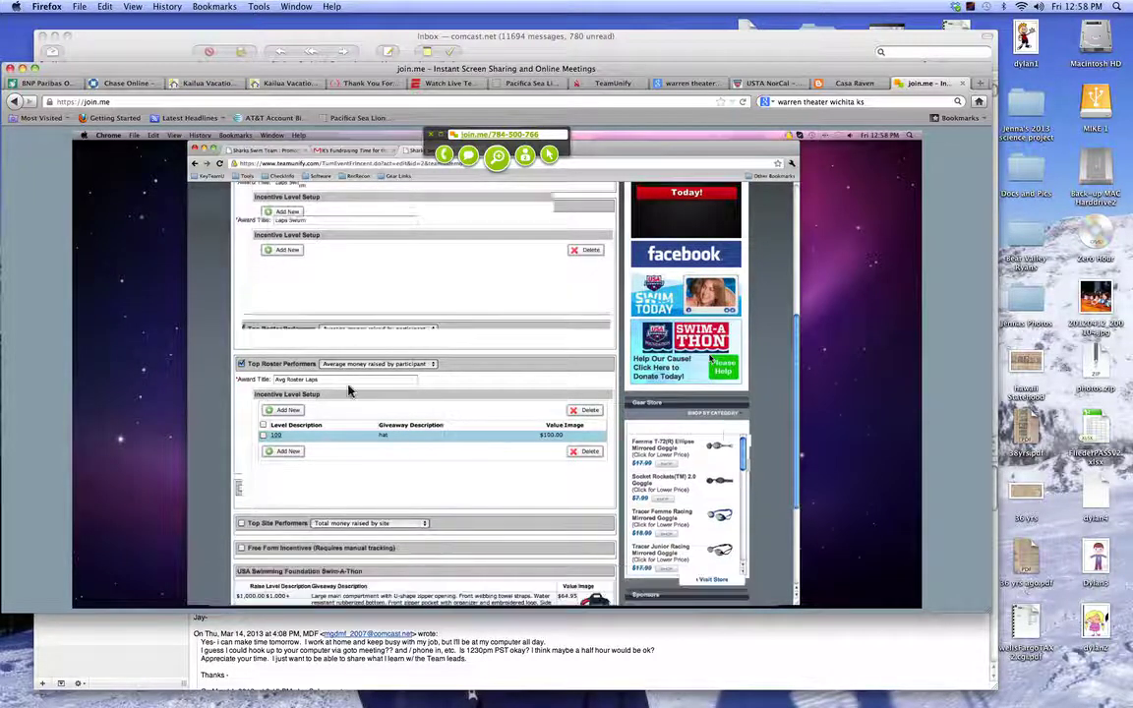
scroll(348, 391, down, 3)
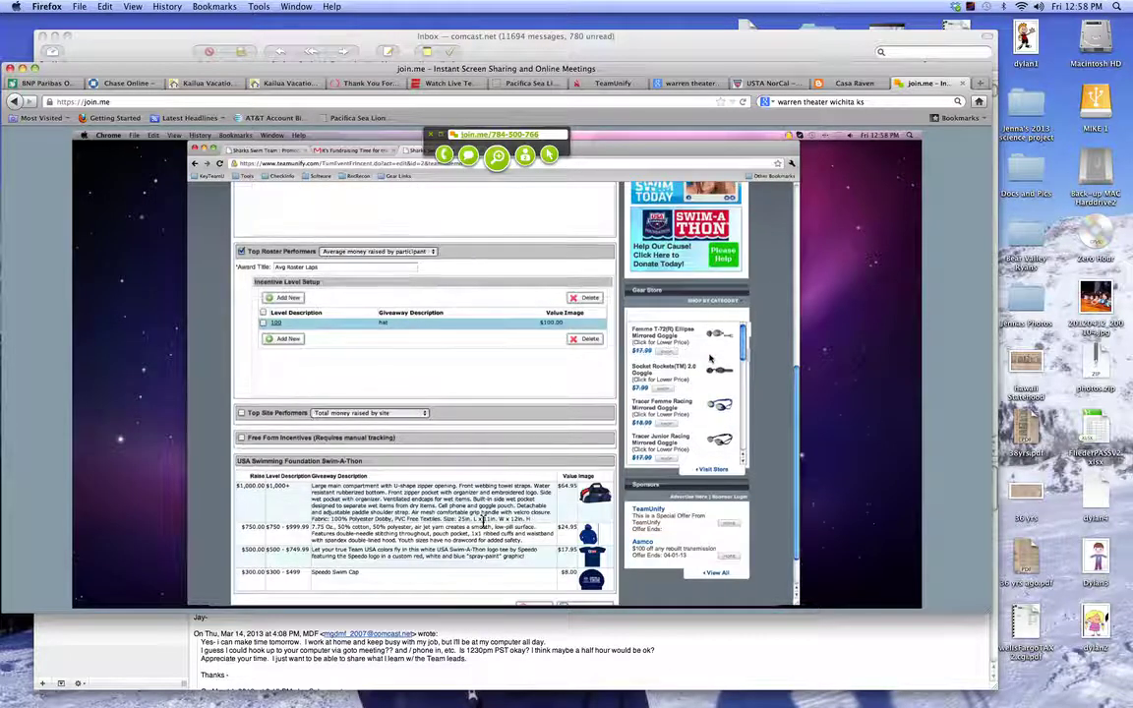
scroll(483, 523, down, 2)
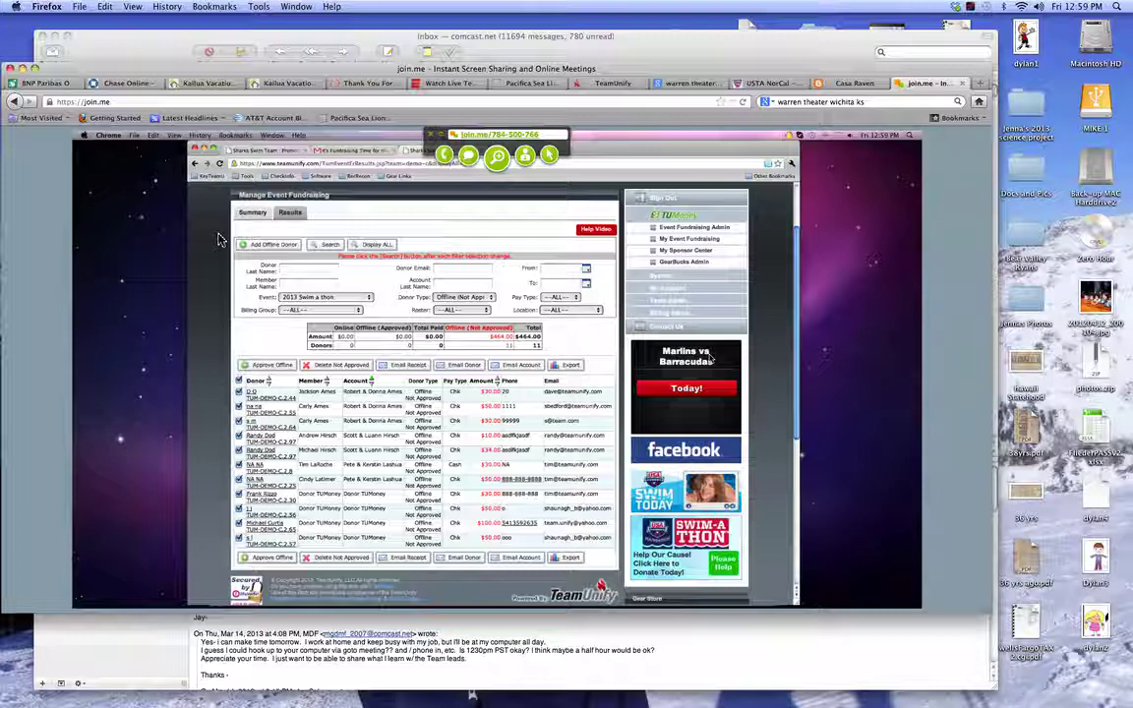
Step: Start adding an offline donor from the 2013 Swim a thon results
click(260, 245)
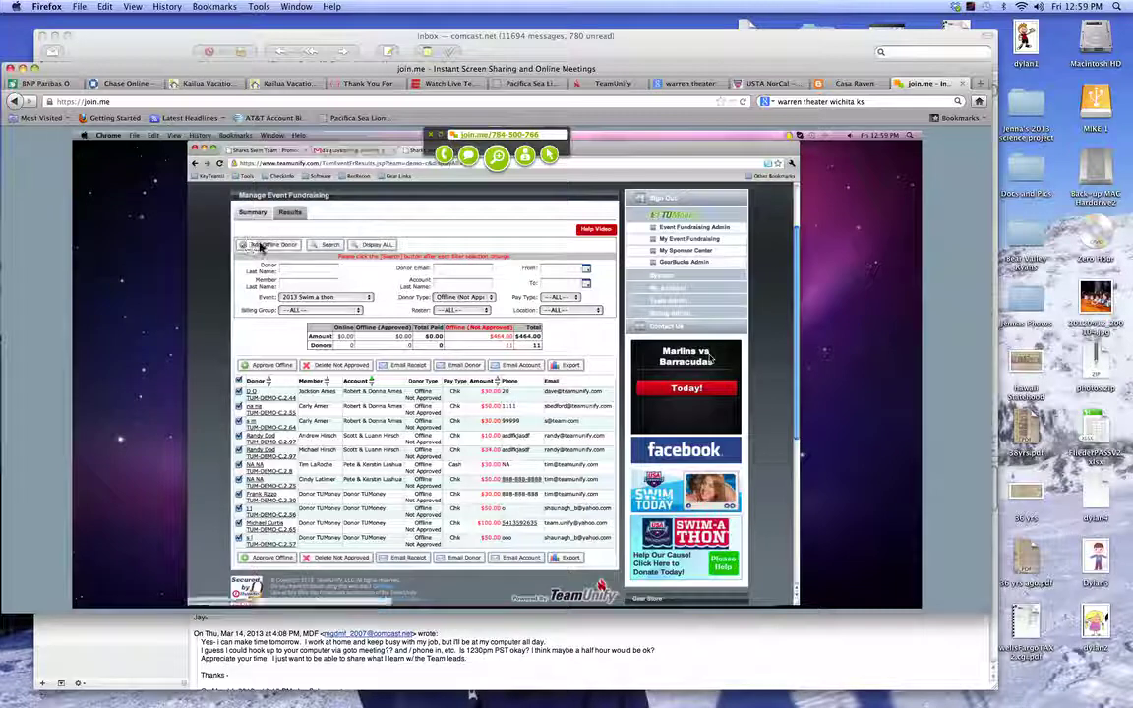